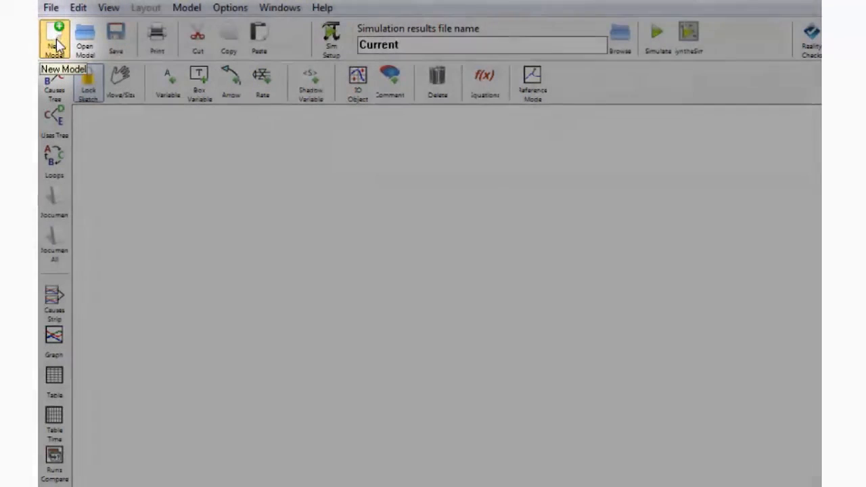
- Create a new model with initial time 0, final time 100, time step 1, time units Month and Euler integration
left_click(56, 42)
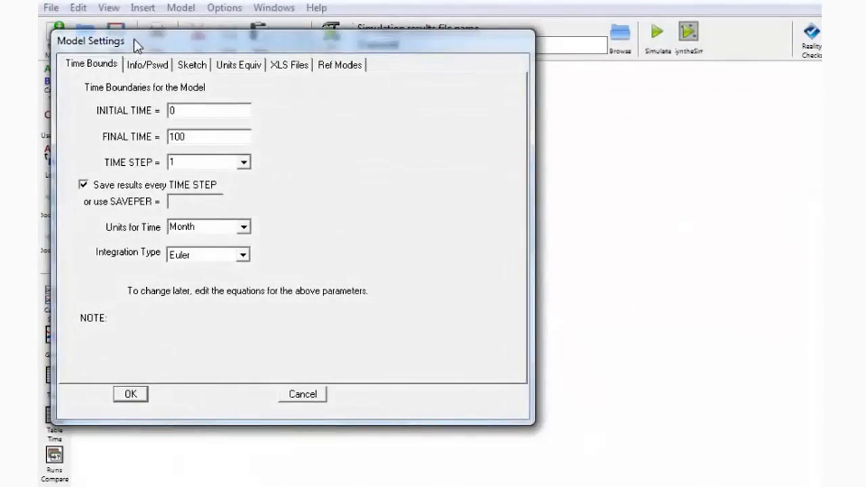
left_click_drag(134, 41, 169, 46)
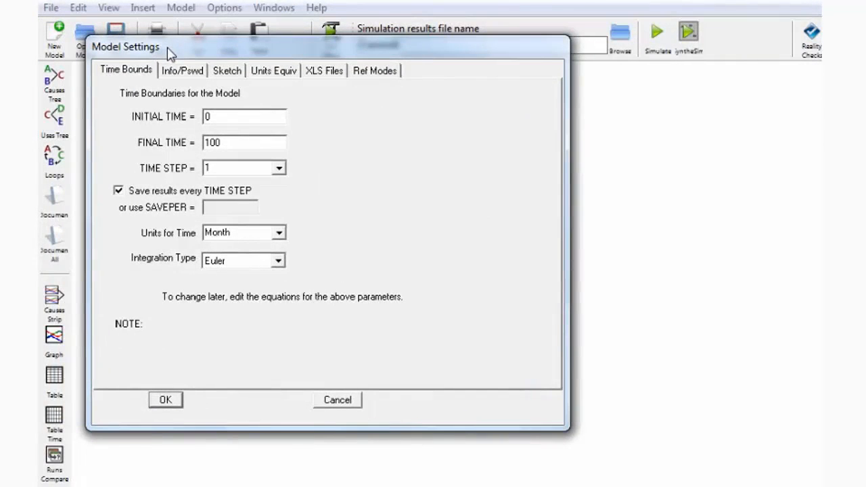
left_click_drag(168, 49, 163, 78)
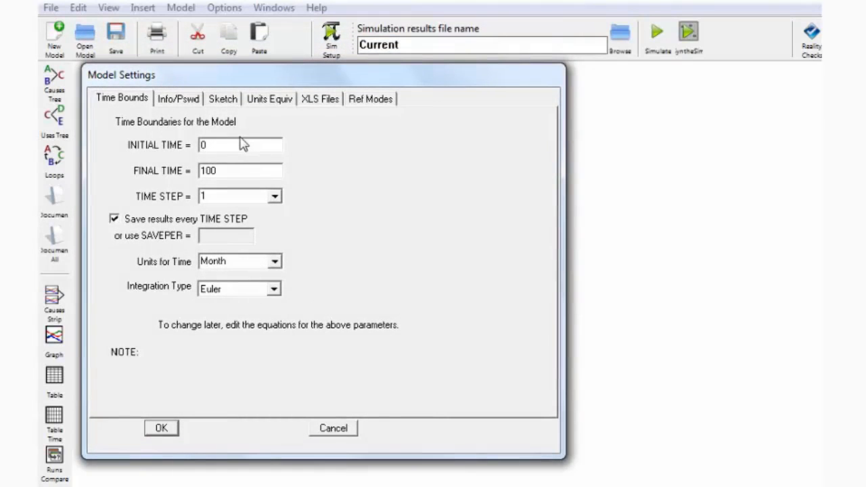
left_click(223, 169)
left_click(275, 196)
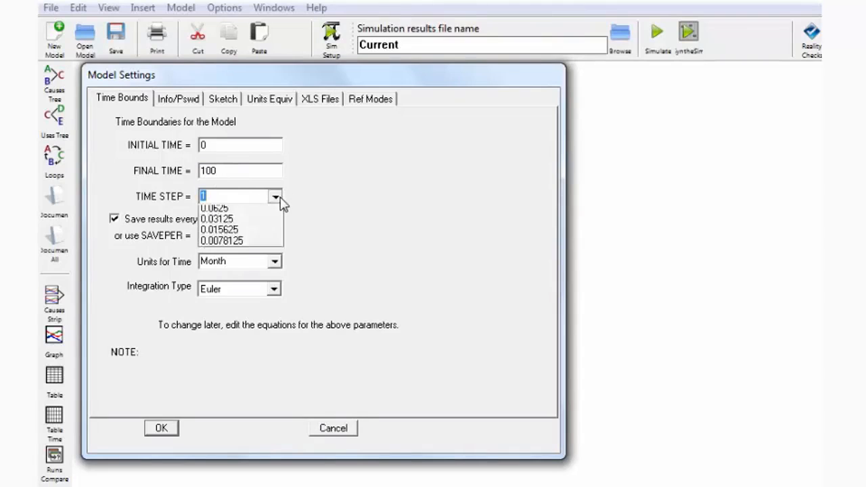
left_click(279, 198)
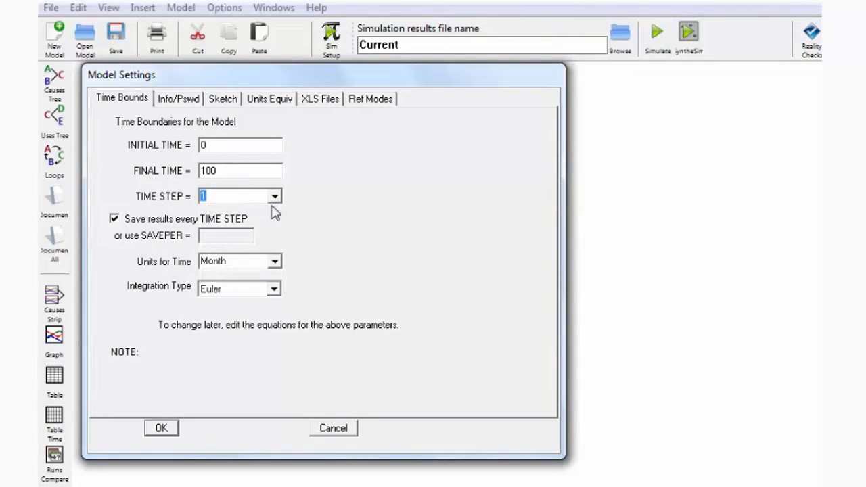
left_click(275, 264)
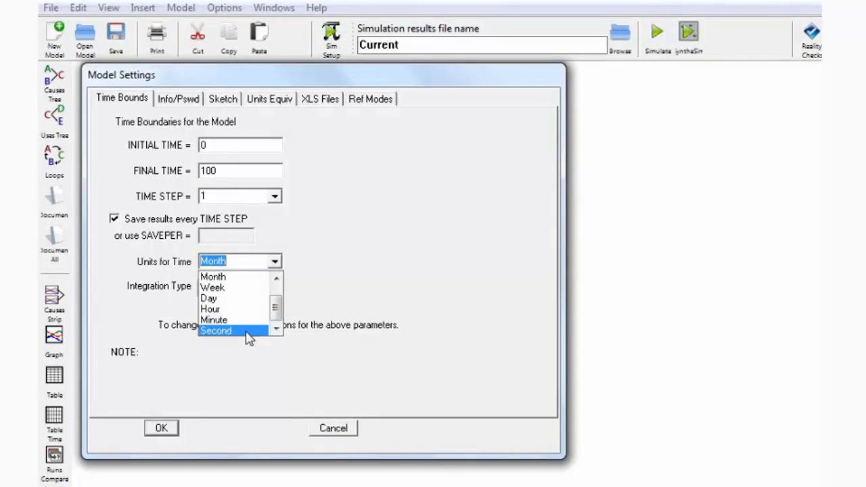
left_click(276, 278)
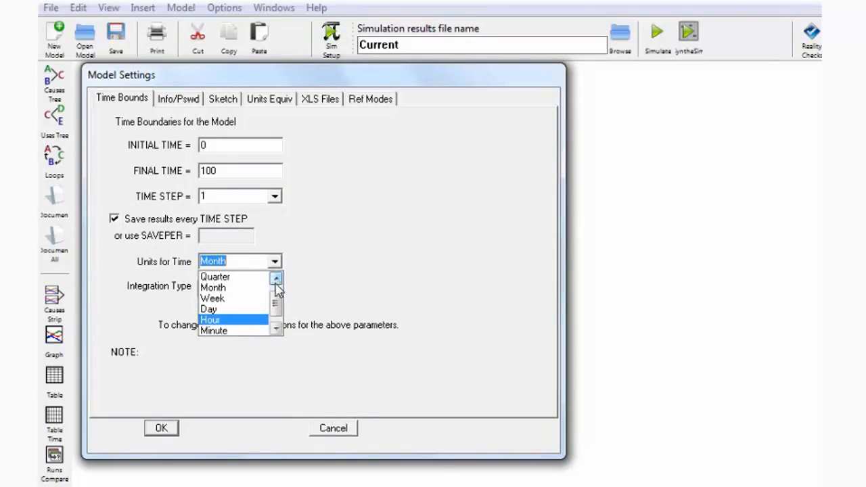
left_click(225, 288)
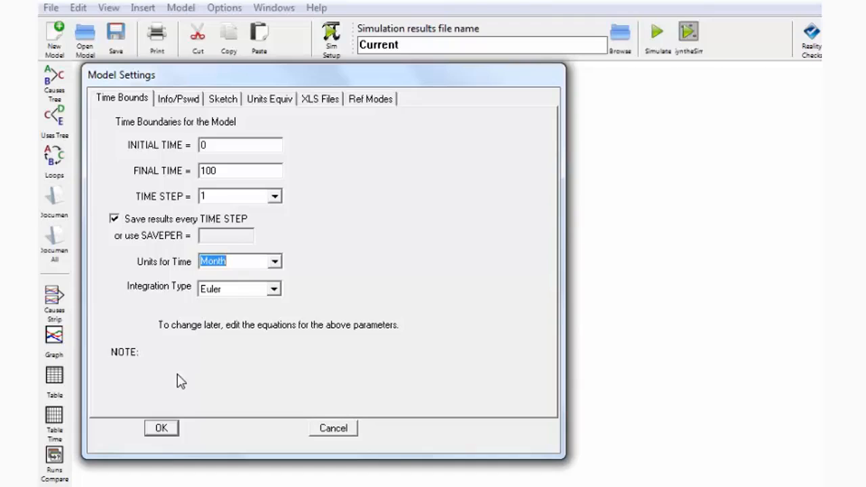
left_click(161, 428)
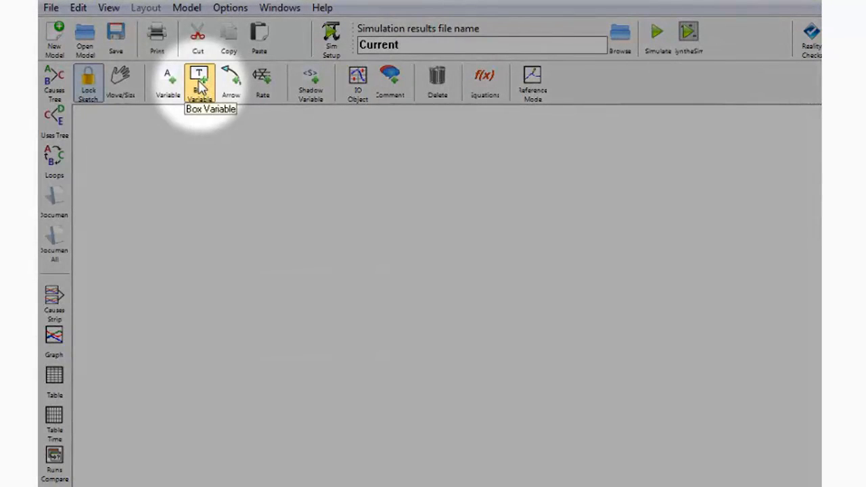
- Add a stock named Technical quality in the middle-left of the canvas
left_click(200, 82)
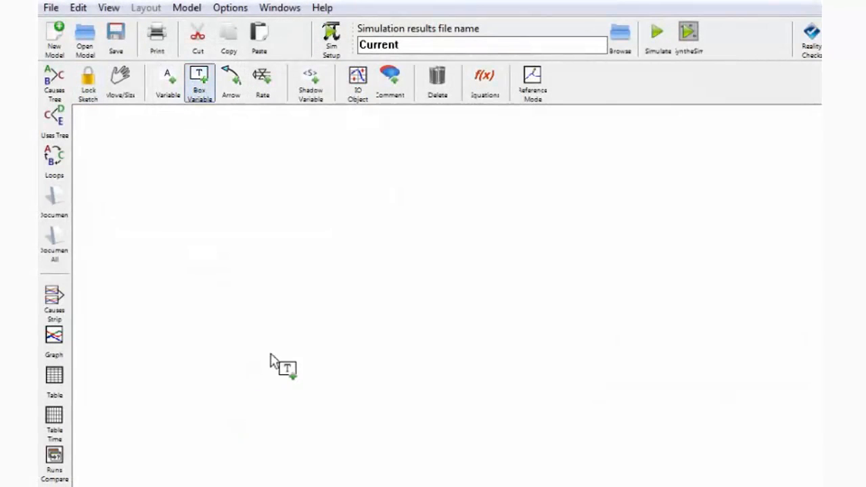
left_click(314, 334)
type("Technical quali")
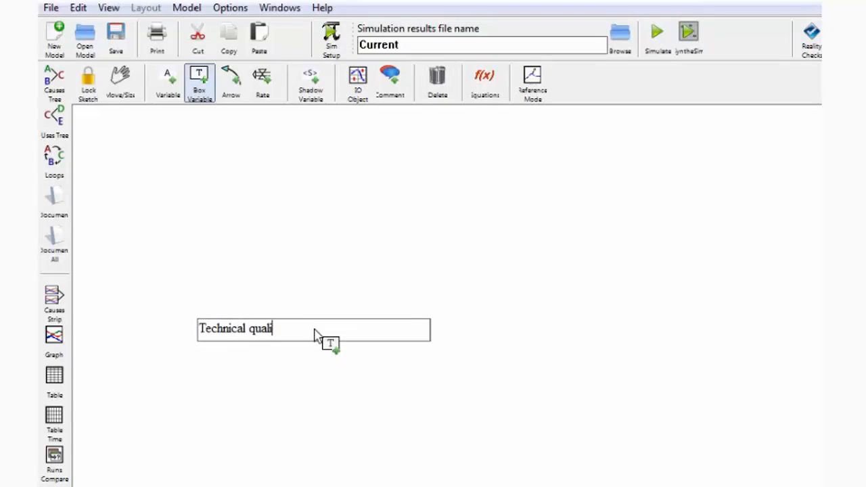
key("Return")
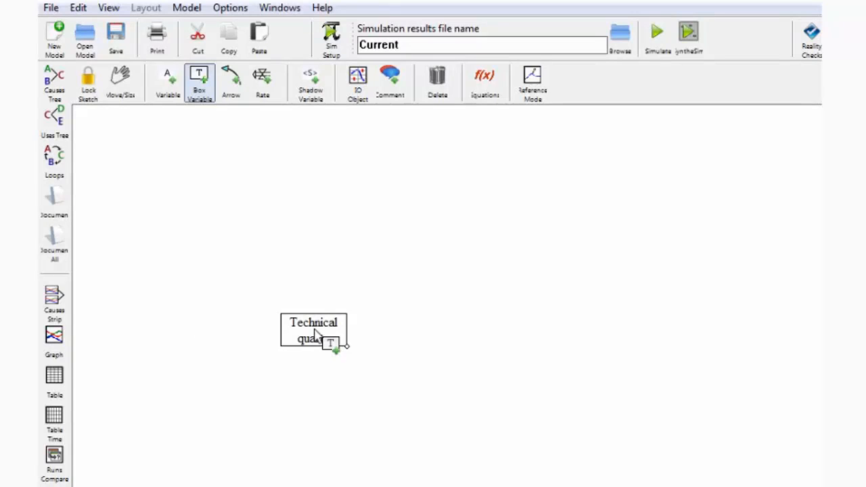
- Add a second stock named Volume of services on the right side of the canvas
left_click(716, 334)
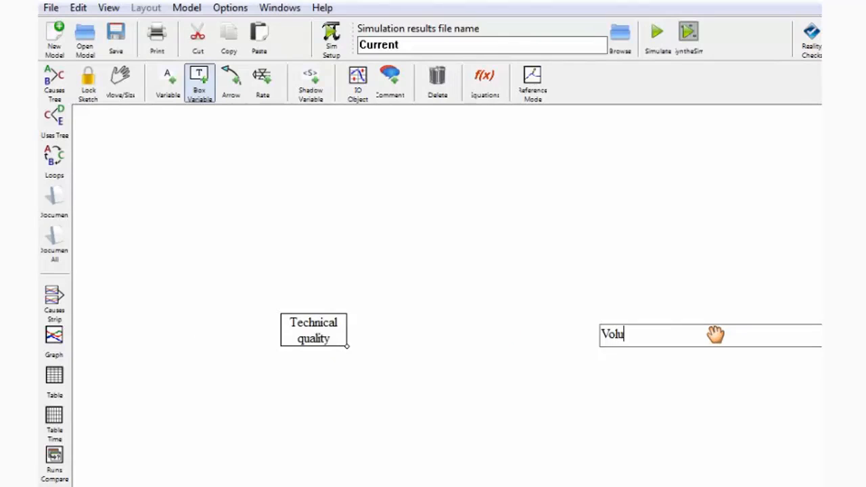
type("Volume of service")
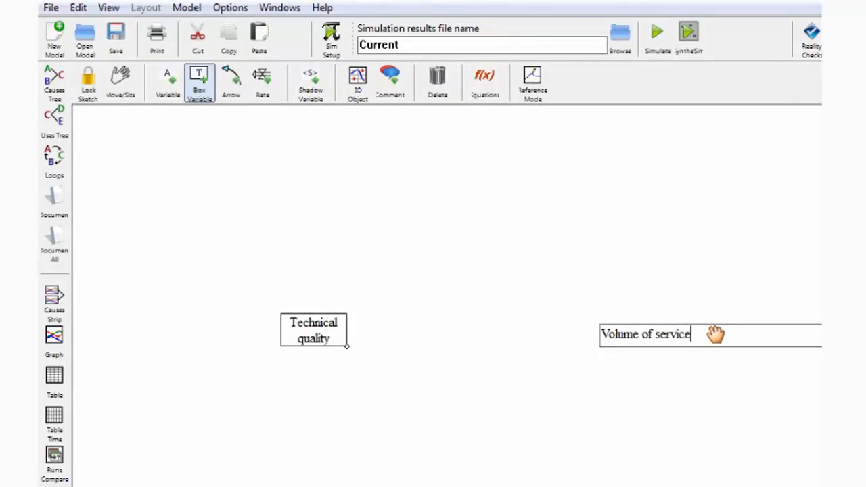
type("s")
key("Return")
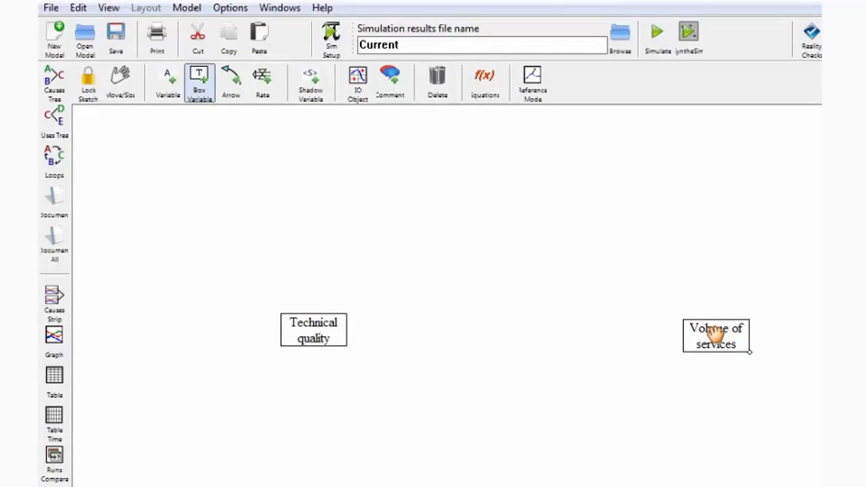
- Delete both stocks with the Delete tool, then undo both deletions
left_click(315, 331)
mouse_move(315, 332)
left_mouse_down()
mouse_move(311, 324)
mouse_move(314, 331)
left_mouse_up()
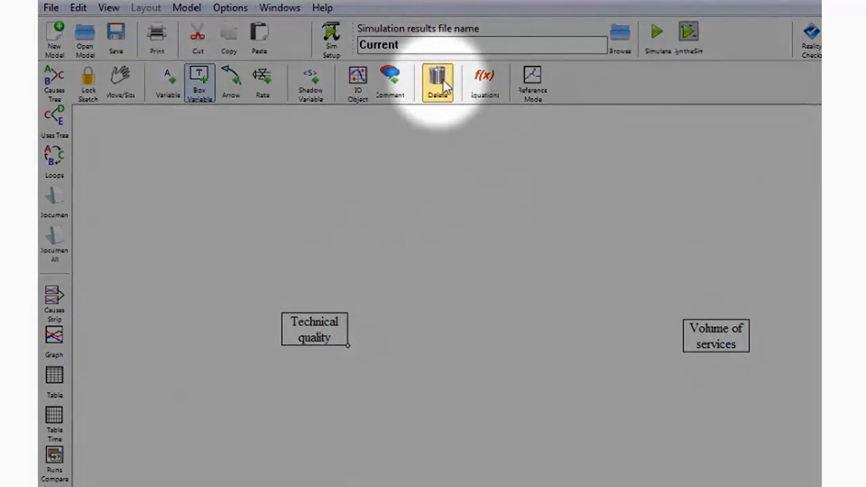
left_click(445, 85)
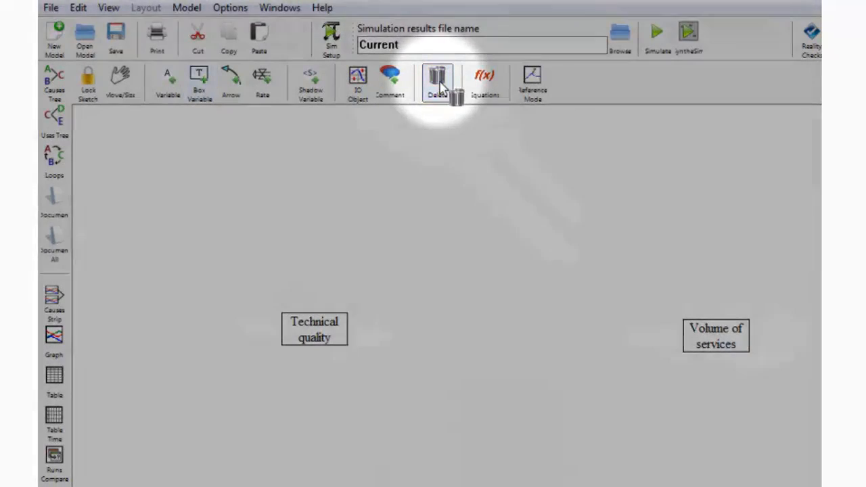
left_click(306, 327)
left_click(716, 345)
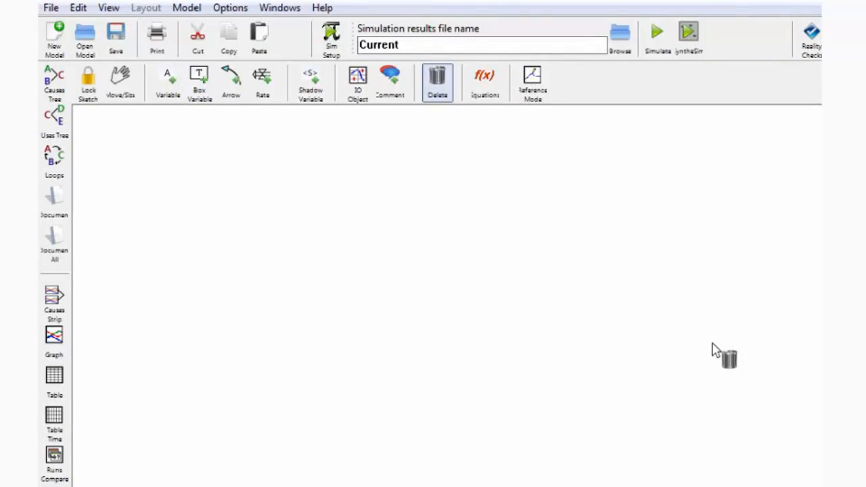
key("ctrl+z")
key("ctrl+z")
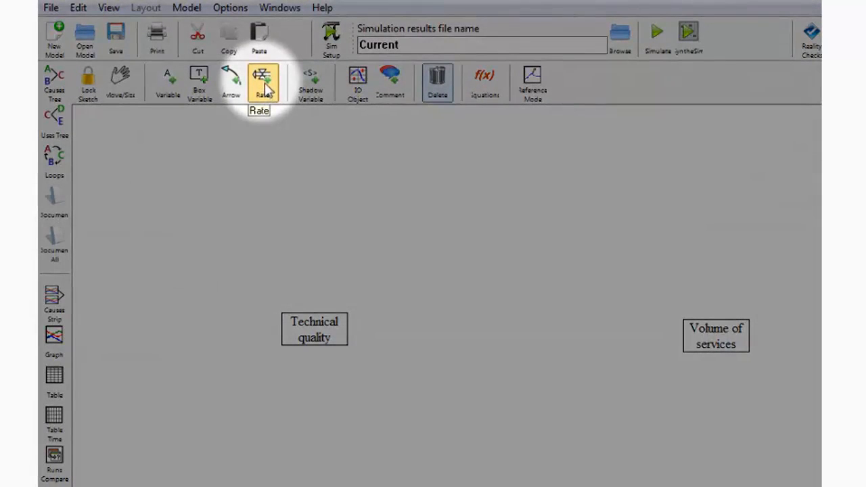
- Draw an outflow rate named Quality loss from Technical quality into a cloud
left_click(265, 88)
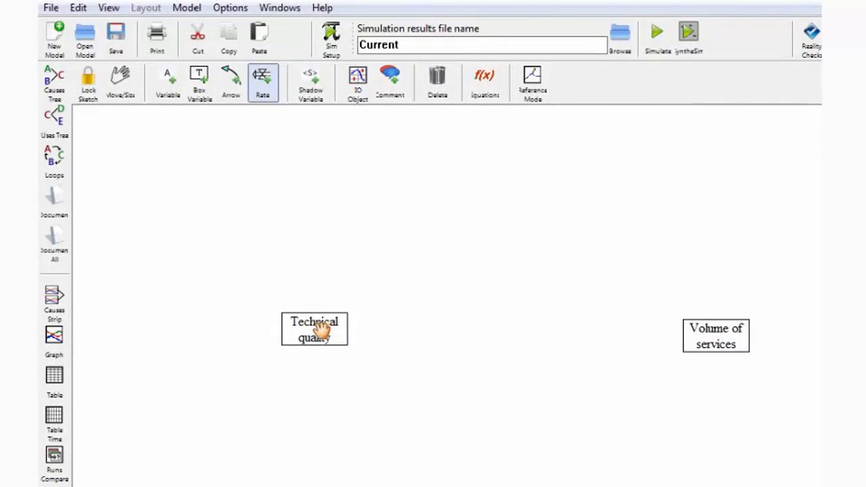
left_click(470, 339)
type("Qu")
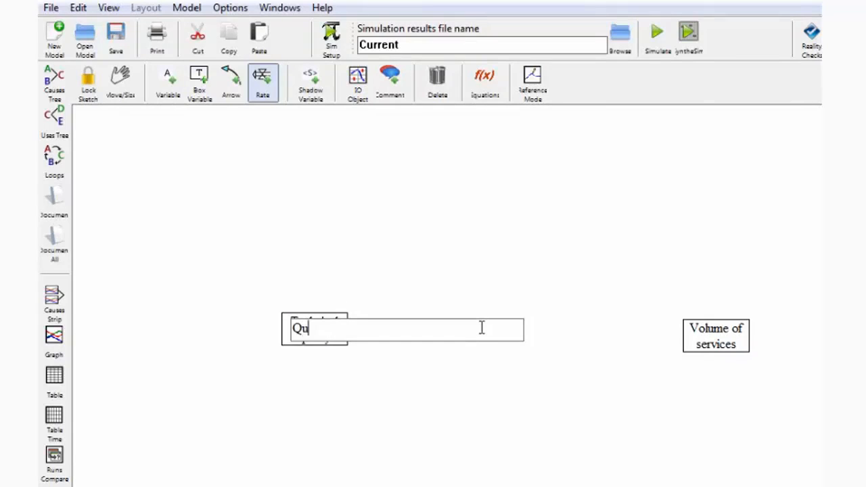
type("ality loss")
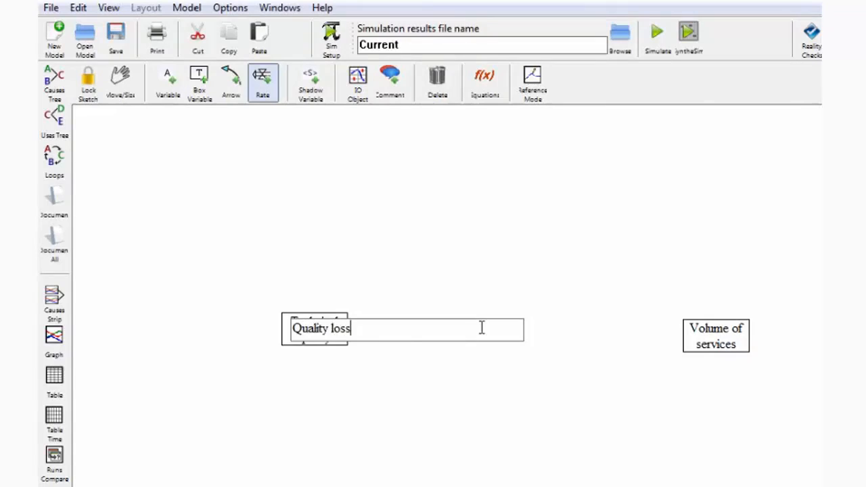
key("Return")
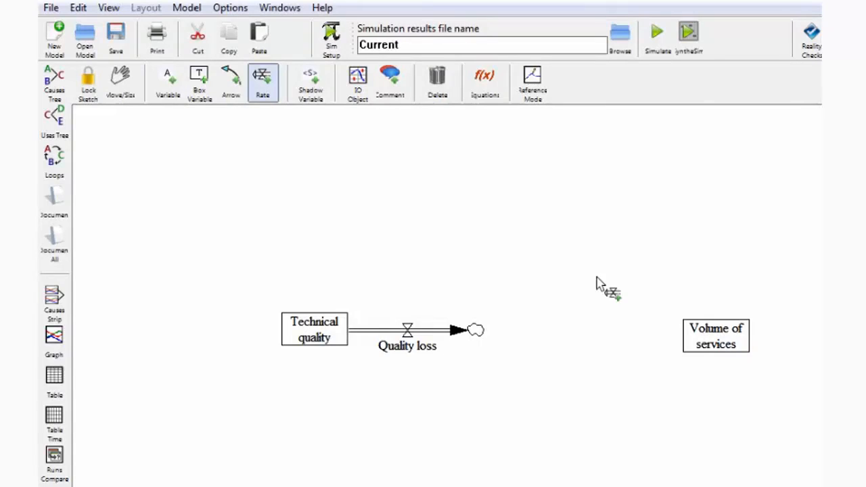
- Draw an inflow rate named Volume gain from a cloud into Volume of services
left_click(560, 333)
left_click(730, 342)
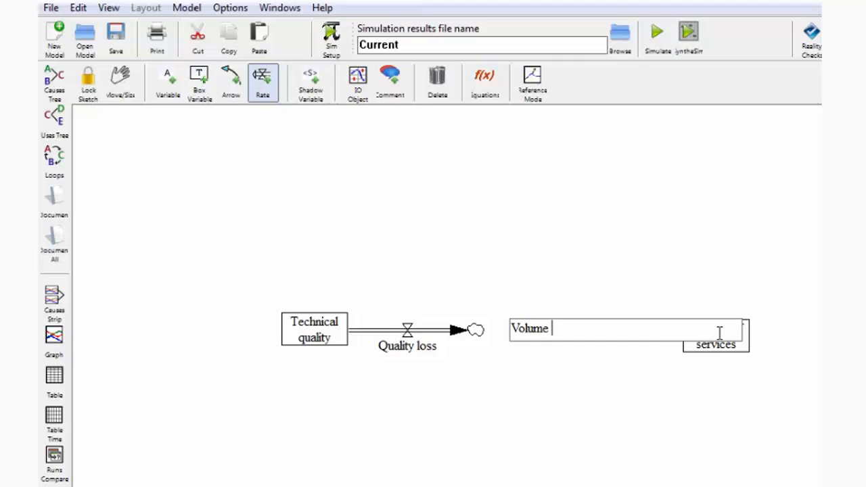
key("Return")
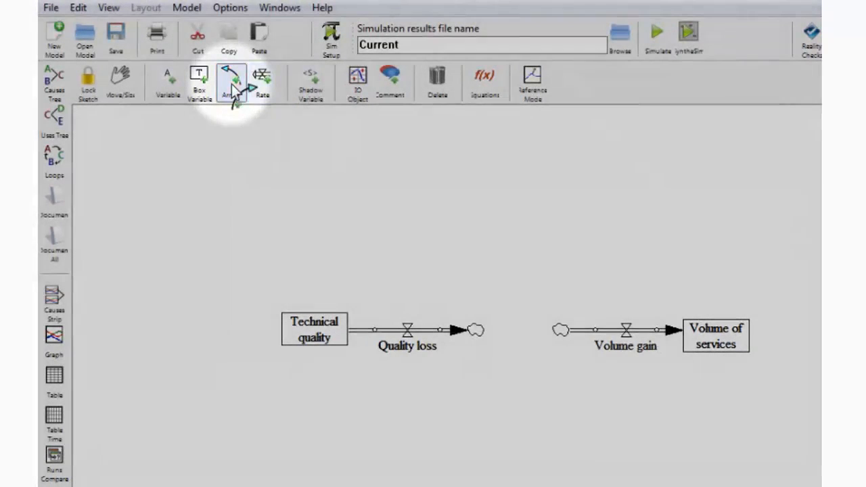
- Draw a causal arrow from Technical quality to Volume gain, curving it below the flows
left_click(231, 85)
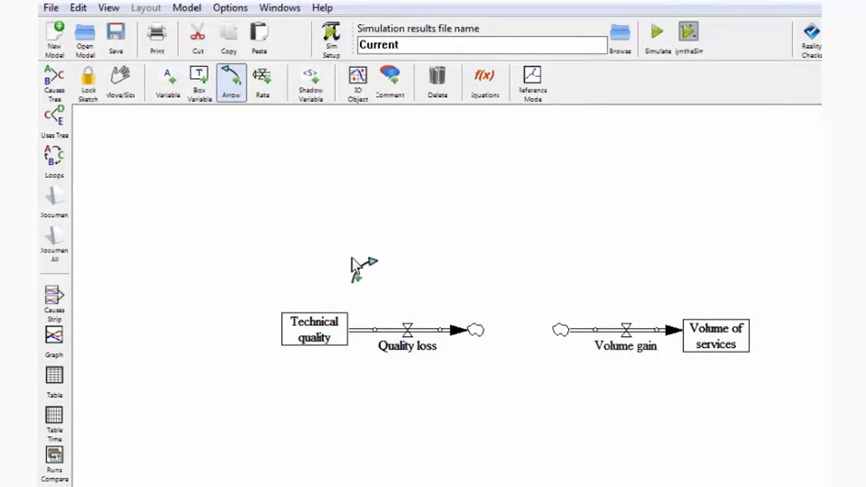
left_click(317, 333)
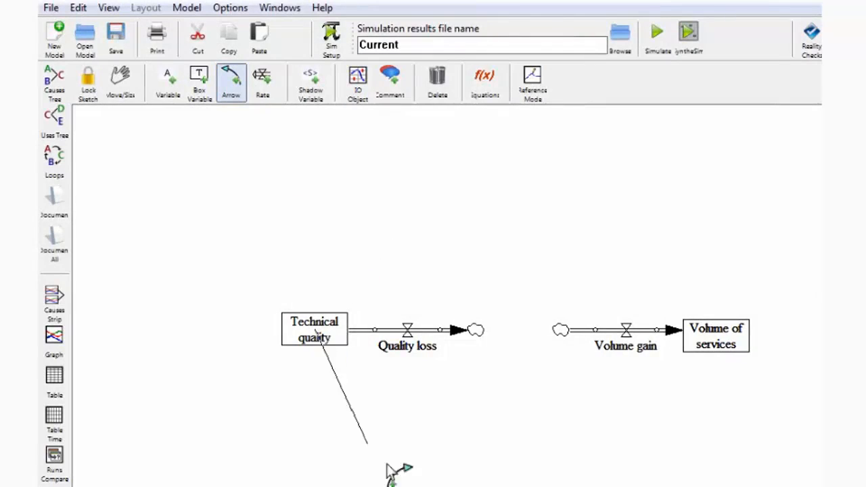
left_click(634, 349)
left_click_drag(466, 337, 467, 410)
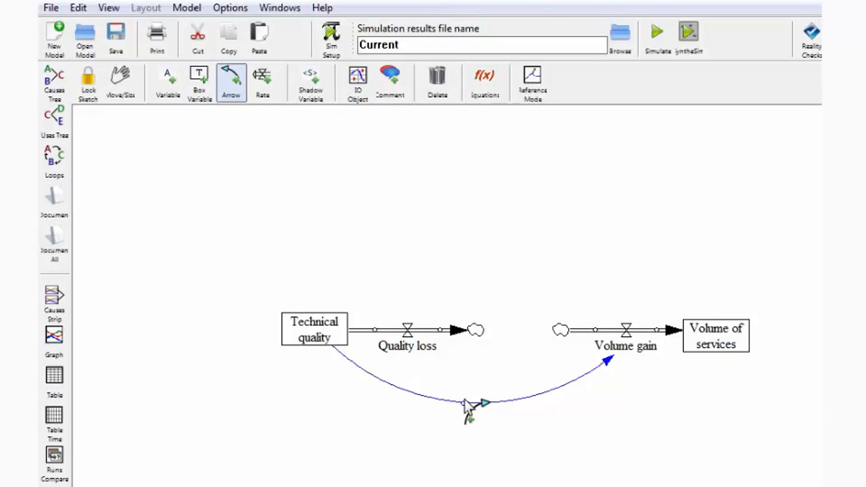
- Draw a causal arrow from Volume of services to Quality loss, curving it above the flows
left_click(722, 330)
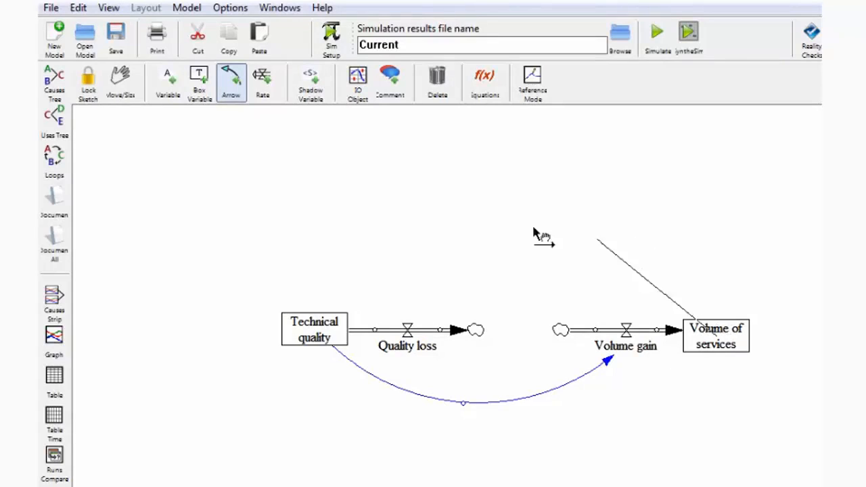
left_click(412, 350)
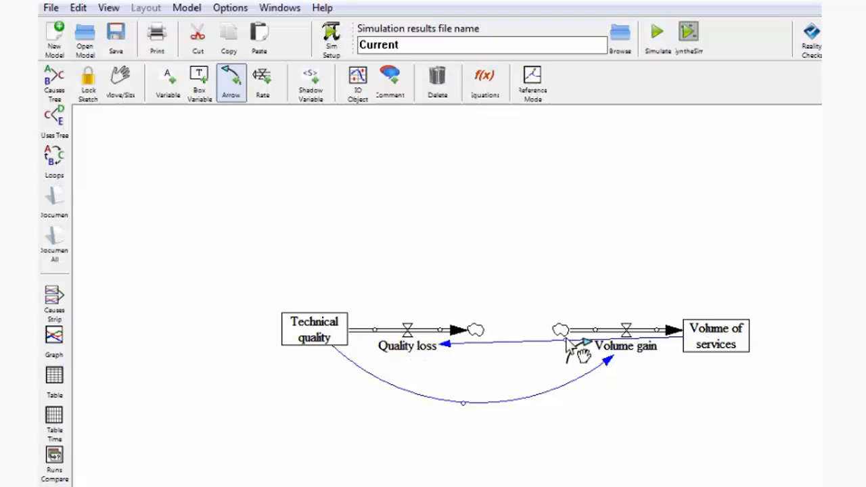
left_click_drag(568, 342, 564, 234)
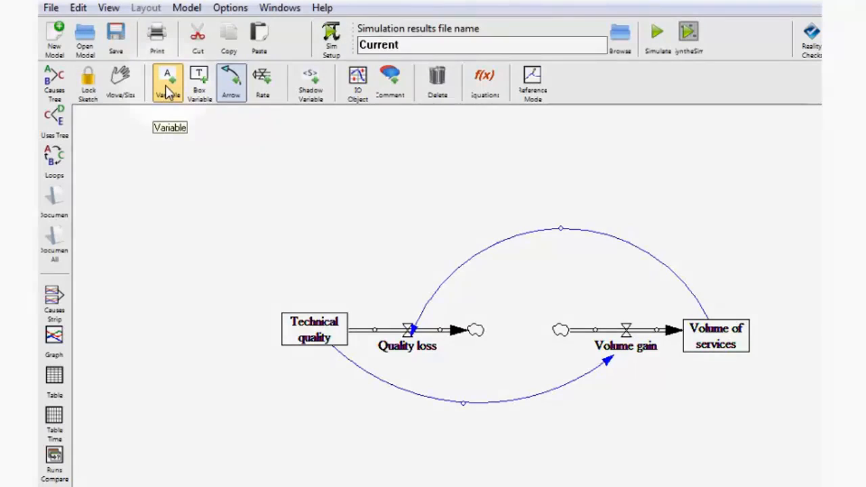
- Add an auxiliary variable named Initial quality to the left of Technical quality
left_click(169, 90)
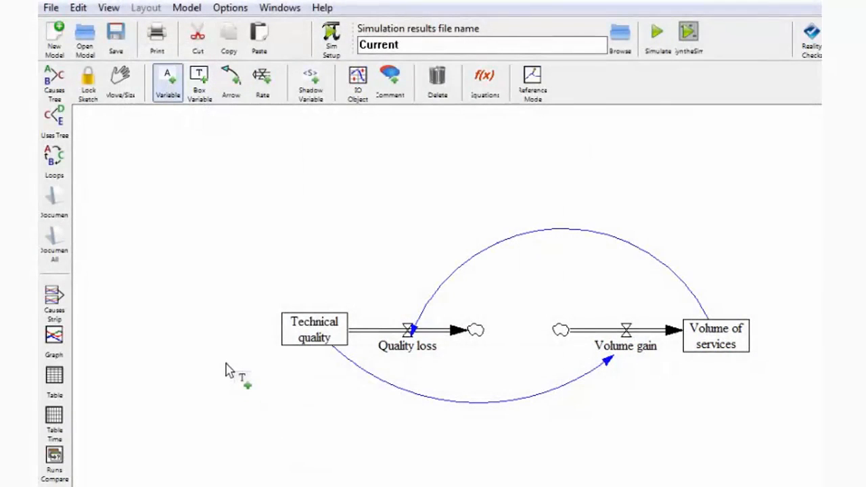
left_click(194, 356)
type("I")
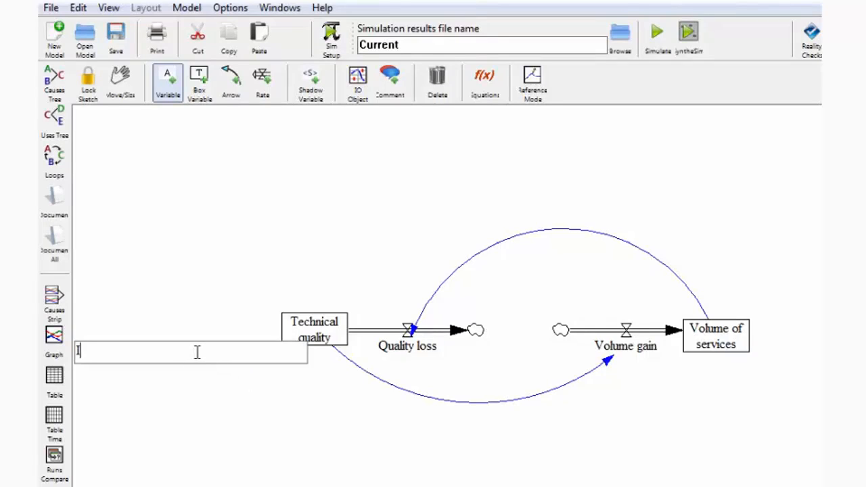
type("nitial quality")
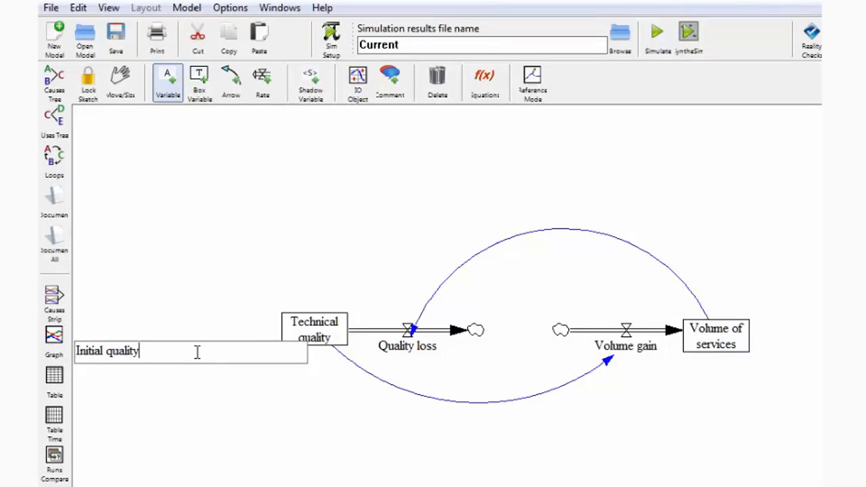
key("Return")
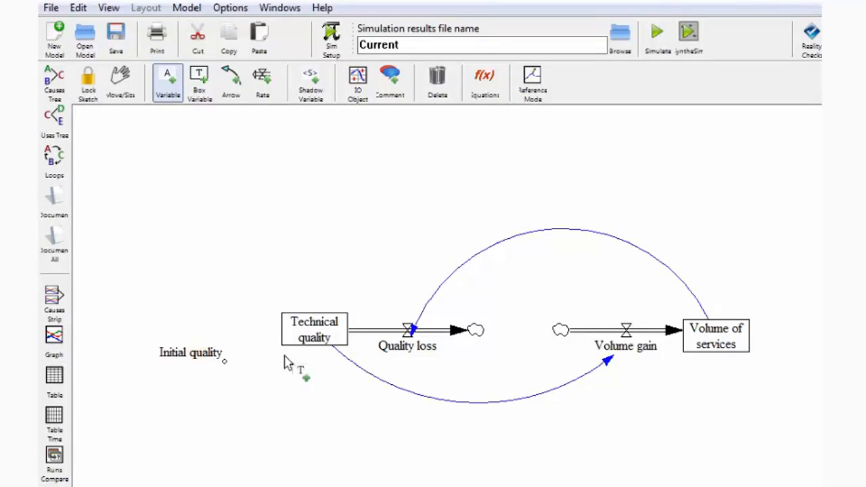
- Add an auxiliary variable named Quality constant below Quality loss
left_click(405, 456)
type("Quality constant")
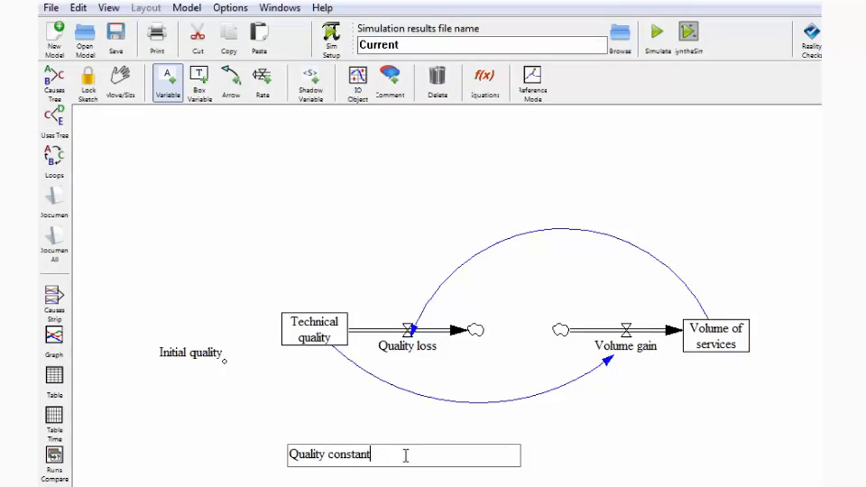
key("Return")
- Add an auxiliary variable named Volume constant below Volume gain
left_click(623, 458)
type("Volume constant")
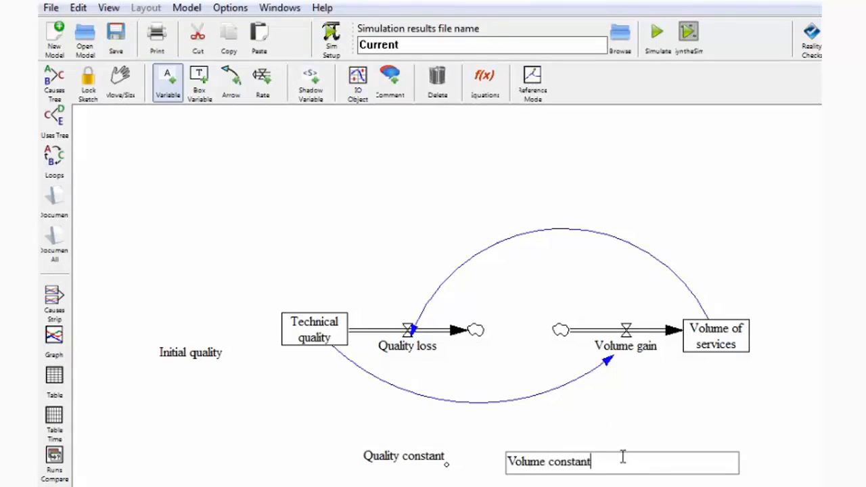
key("Return")
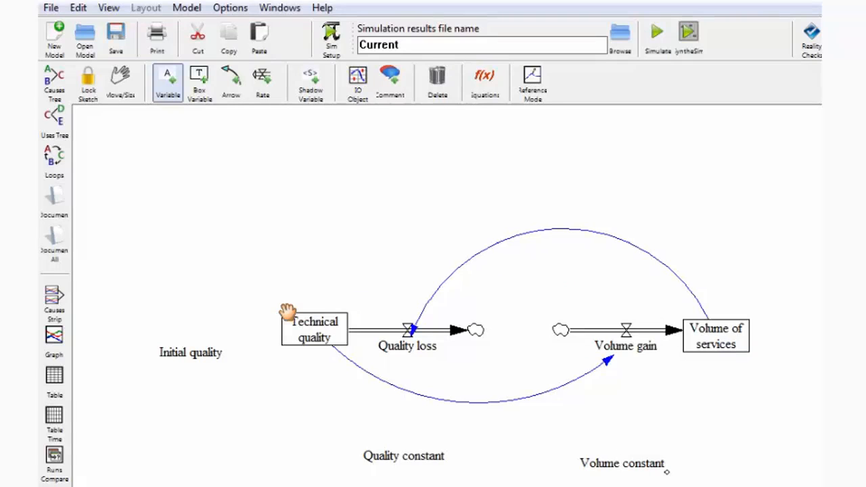
- Draw causal arrows from Quality constant to Quality loss and from Volume constant to Volume gain
key("5")
left_click(408, 457)
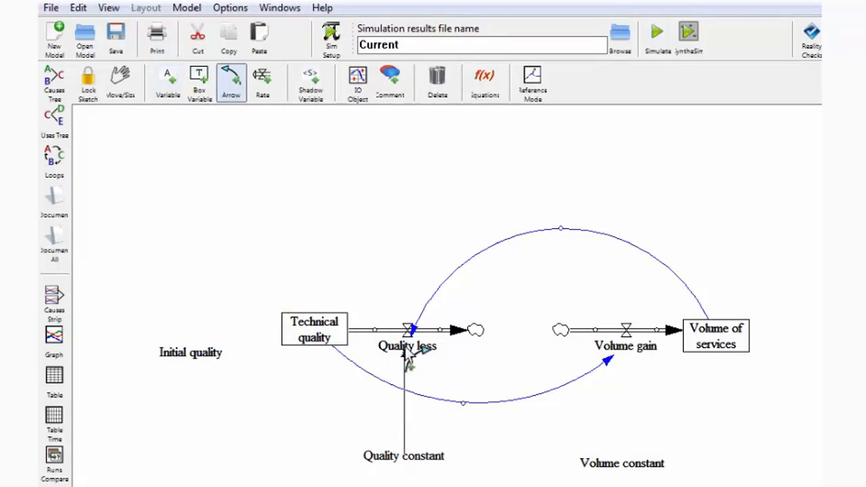
left_click(408, 346)
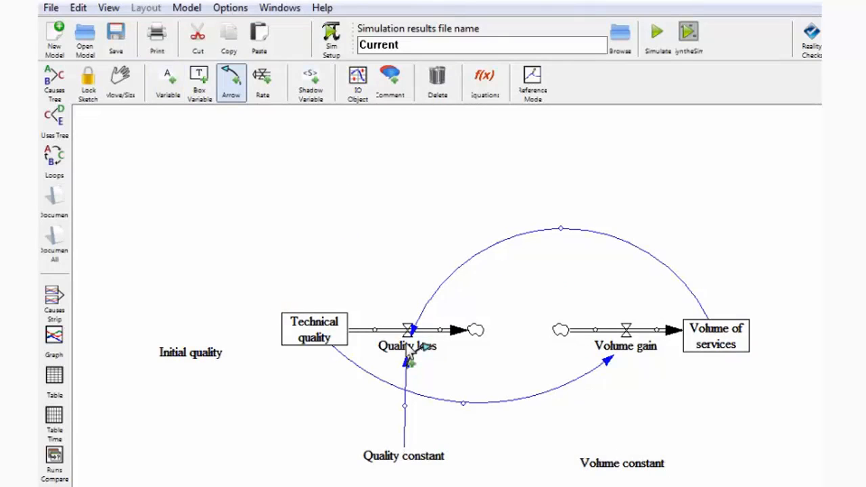
left_click(630, 465)
left_click(632, 348)
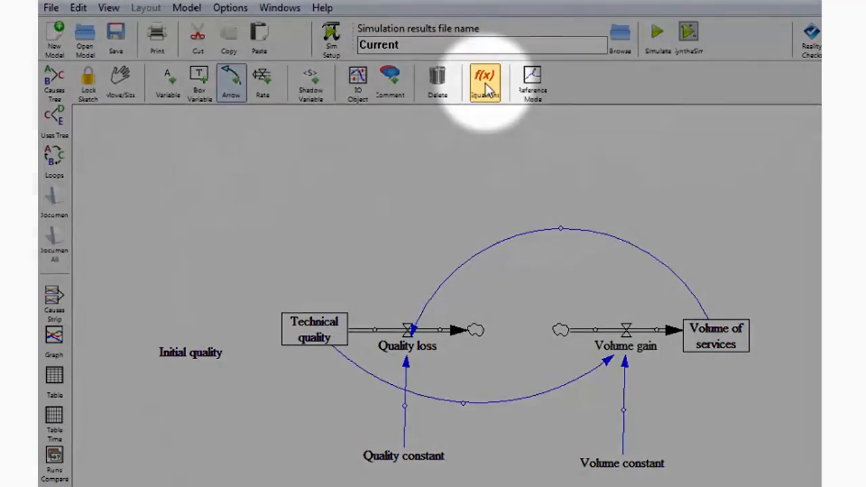
- Open the equation of Technical quality and set its initial value to Initial quality
left_click(488, 90)
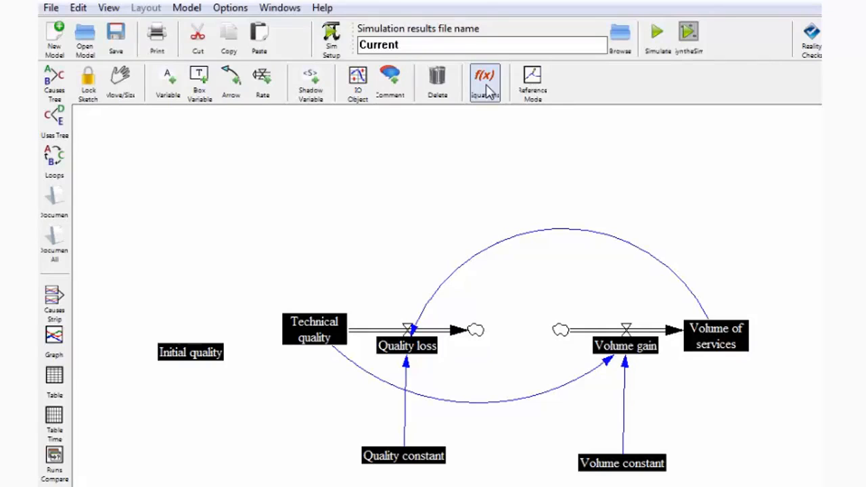
left_click(489, 92)
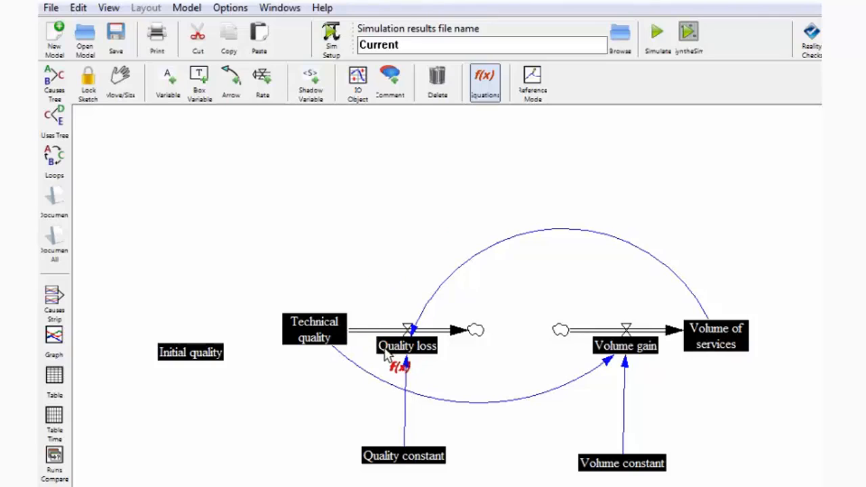
left_click(317, 329)
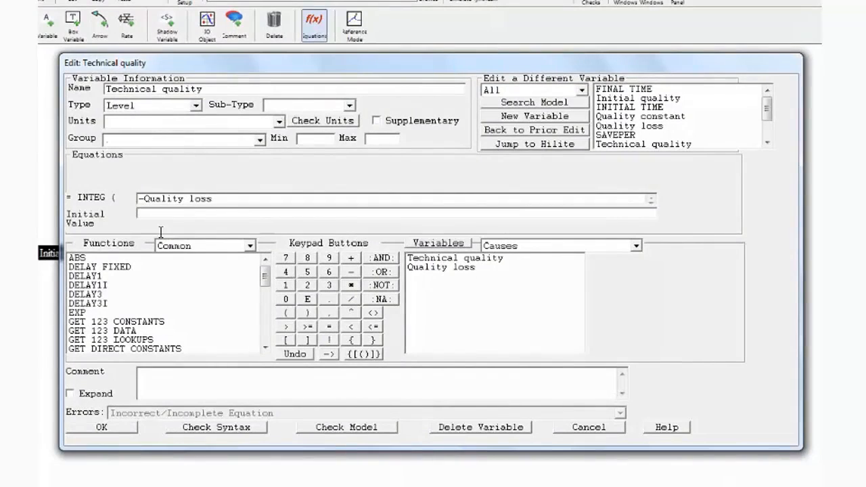
mouse_move(264, 276)
left_mouse_down()
mouse_move(264, 318)
mouse_move(270, 266)
left_mouse_up()
left_click(141, 210)
type("In")
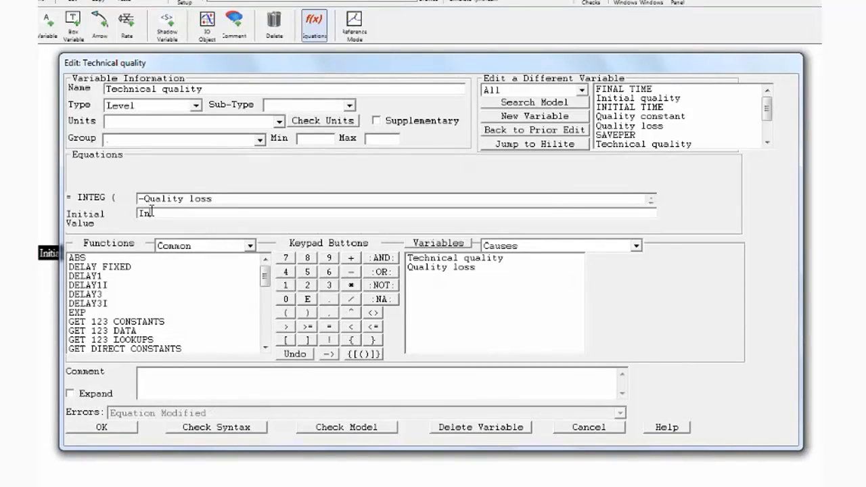
type("itial quality")
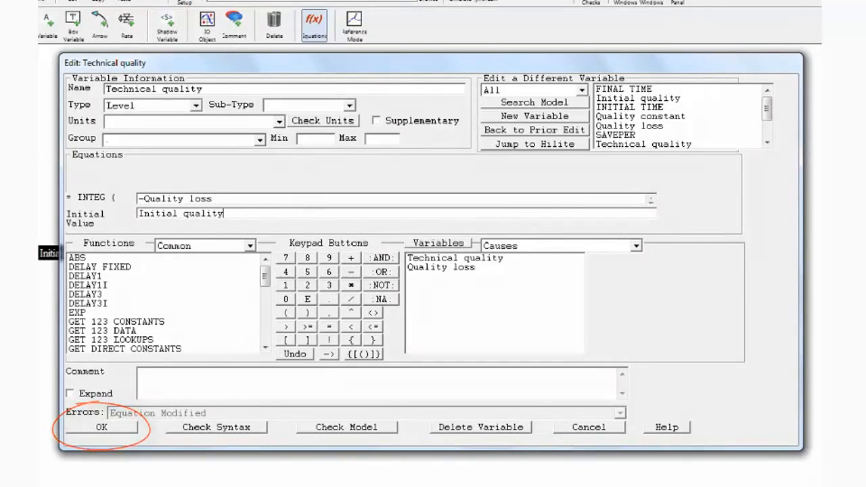
key("Return")
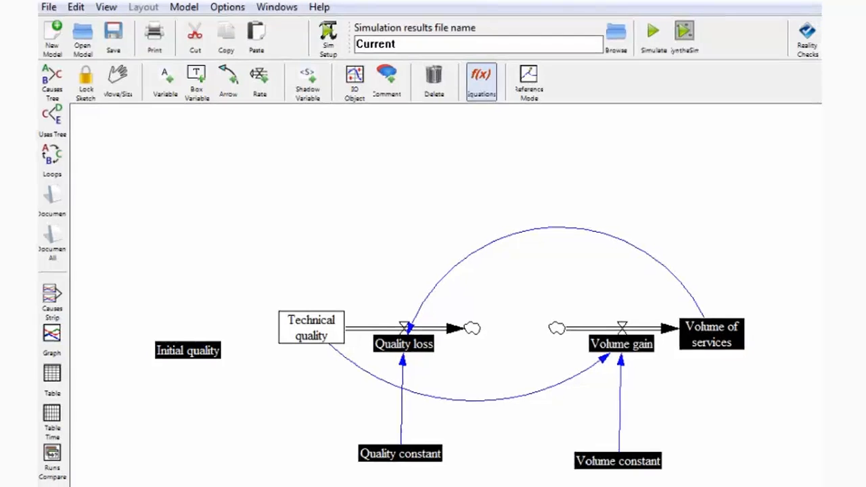
- Define the Quality loss equation as Volume of services-Quality constant
left_click(406, 346)
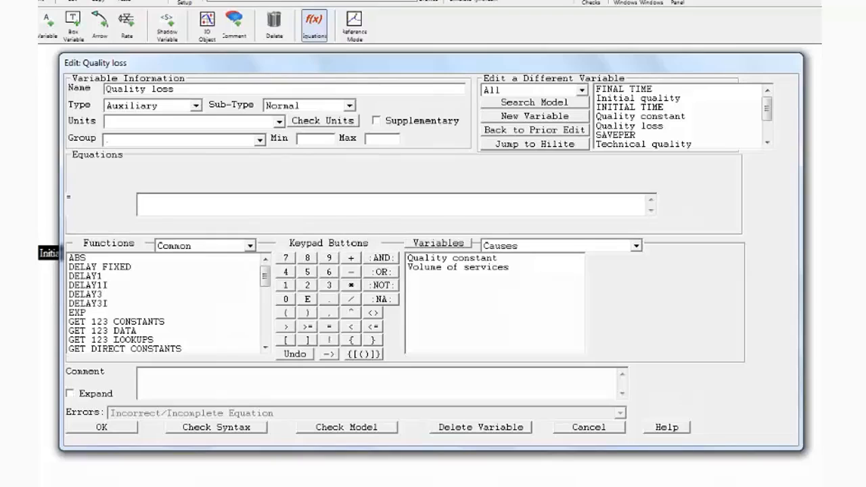
left_click(457, 266)
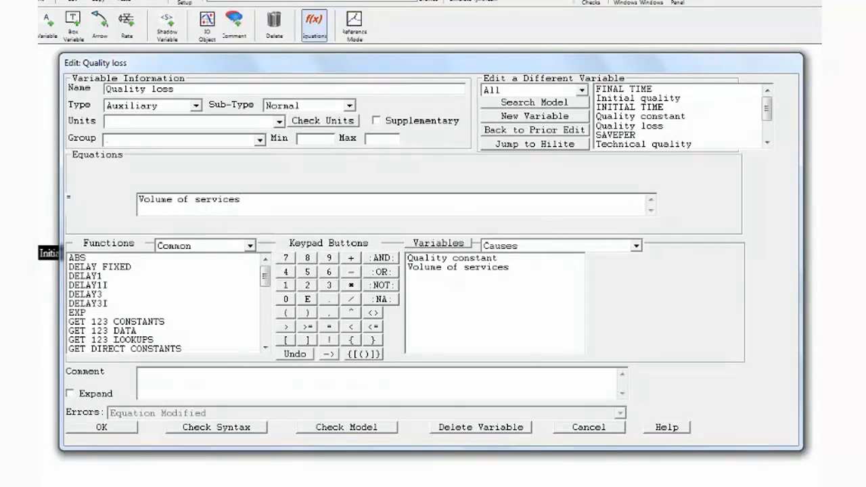
type("-")
left_click(427, 257)
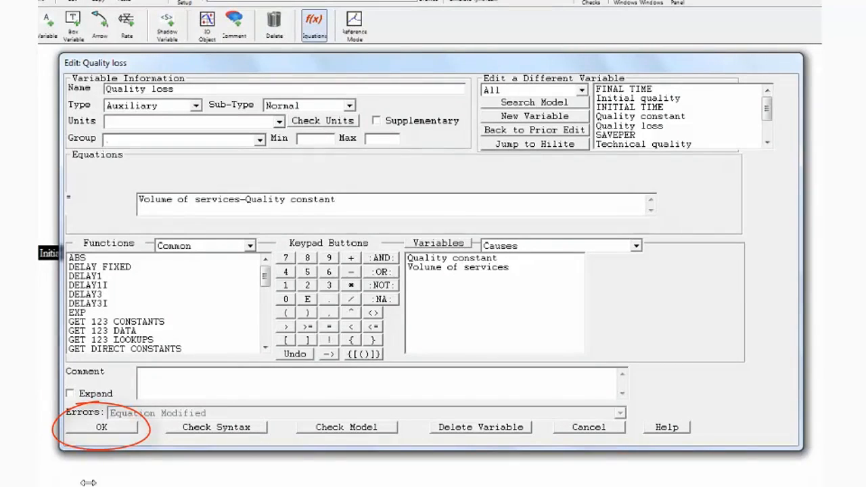
left_click(98, 427)
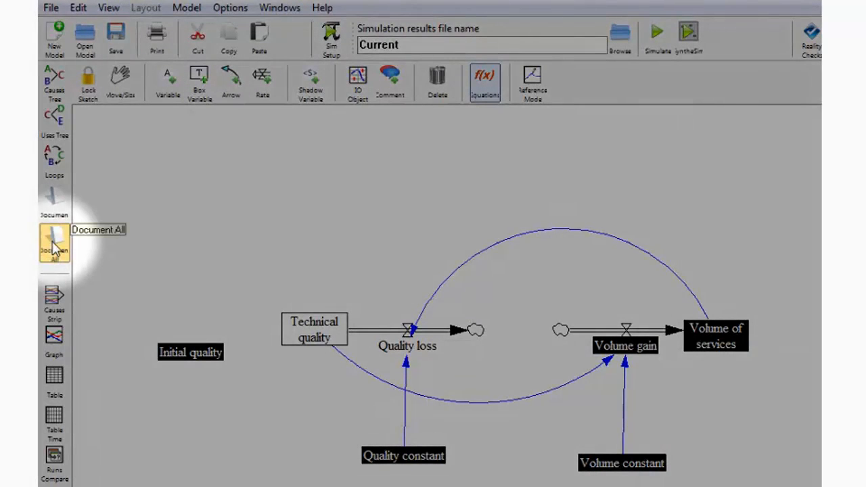
- Review the full list of model equations and units in the Document All view, then close it
left_click(54, 247)
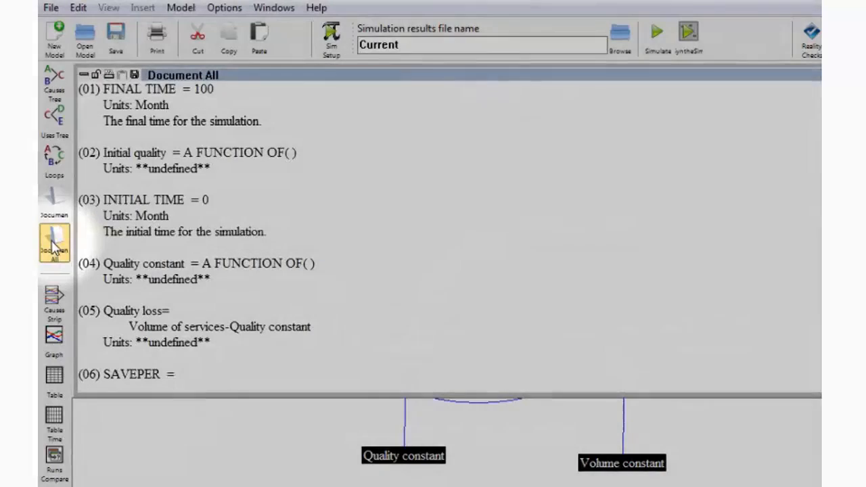
scroll(447, 233, "down", 6)
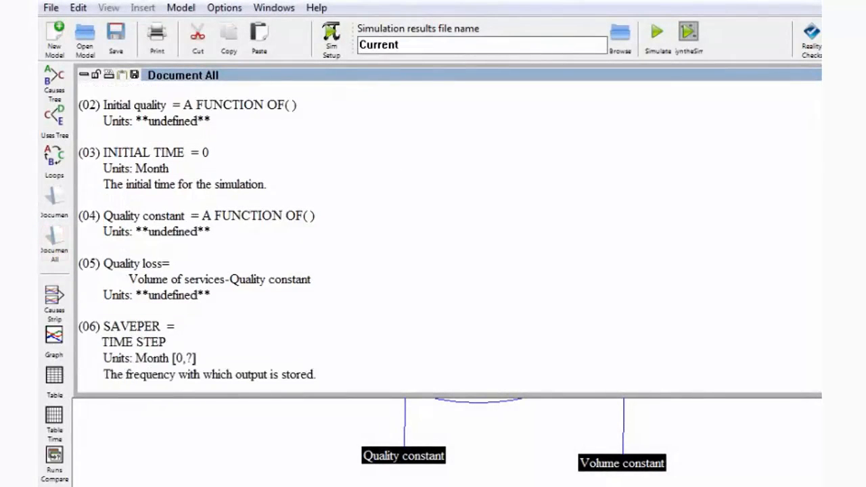
scroll(446, 234, "down", 3)
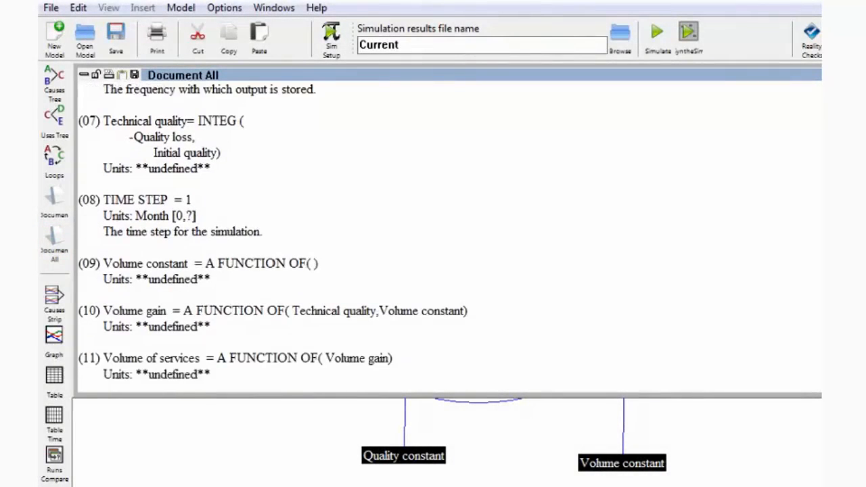
scroll(446, 233, "up", 8)
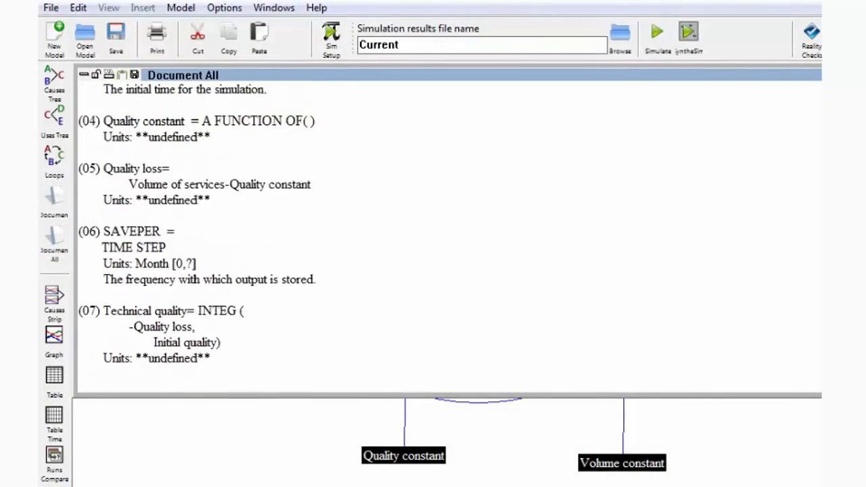
scroll(447, 233, "up", 1)
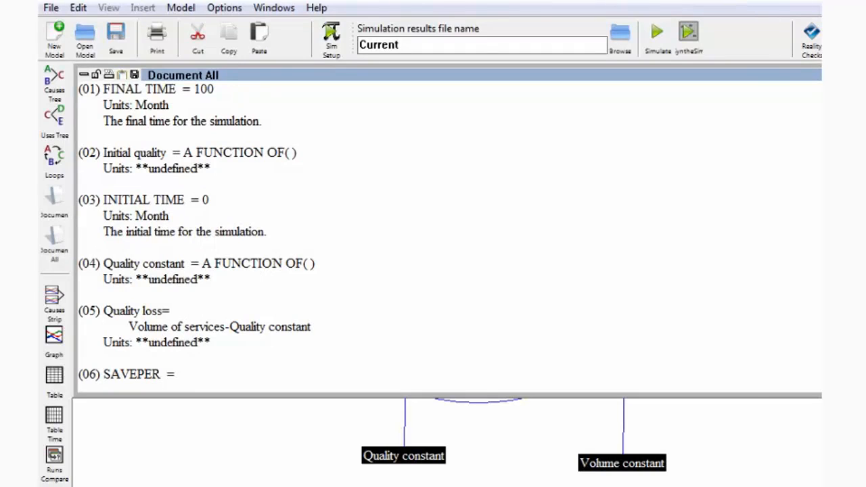
mouse_move(769, 77)
left_mouse_down()
mouse_move(865, 106)
mouse_move(833, 89)
mouse_move(752, 99)
left_mouse_up()
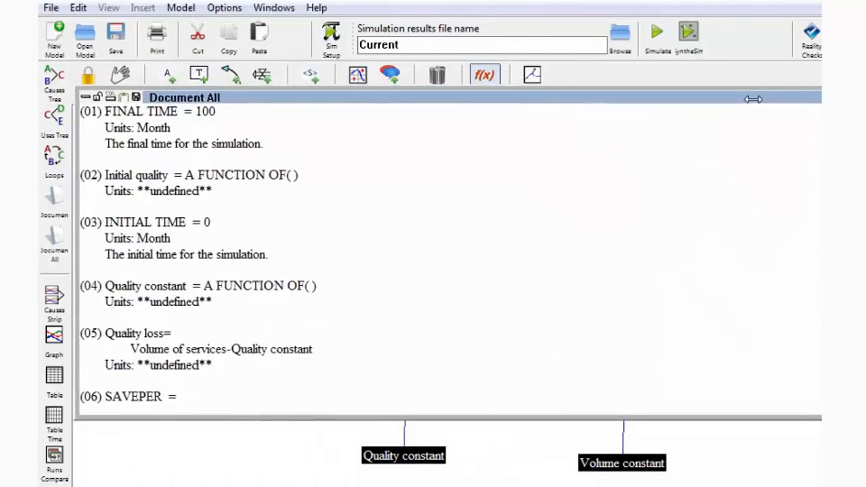
left_click(845, 98)
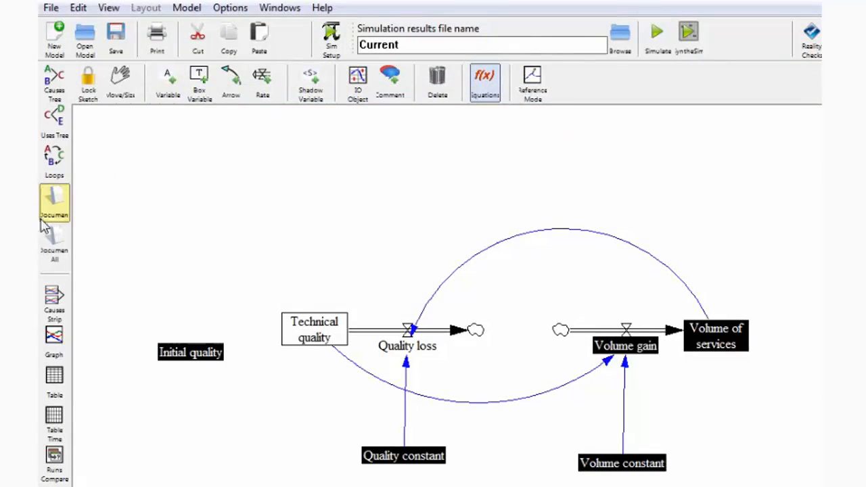